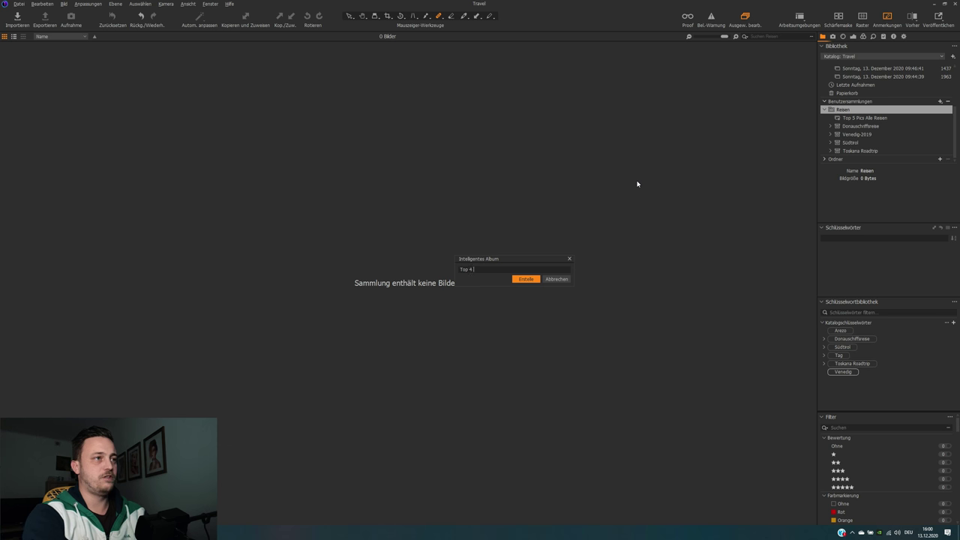
Create the smart album "Top 4 Bewertung" in Reisen with the rule Bewertung ist gleich four stars.
{"action": "type", "text": "Bewertung"}
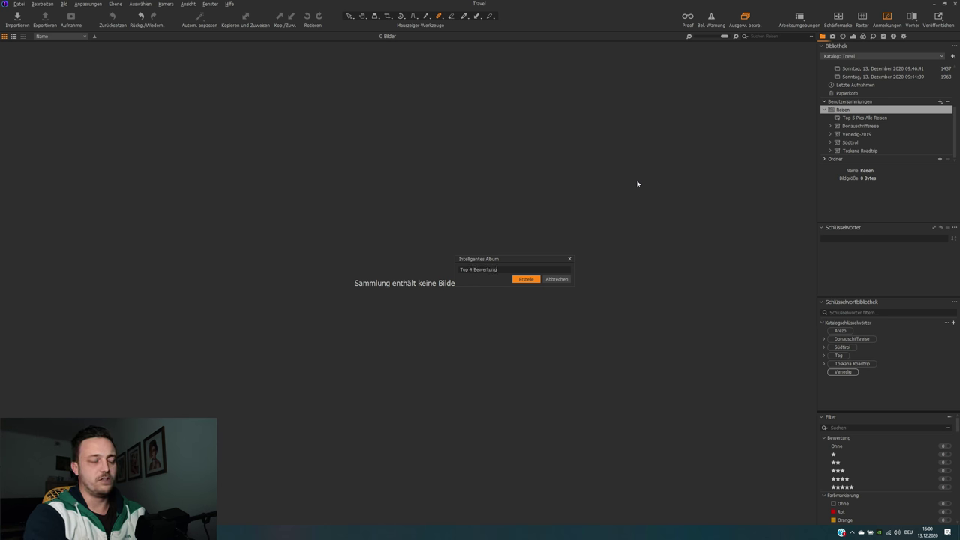
{"action": "key", "text": "Return"}
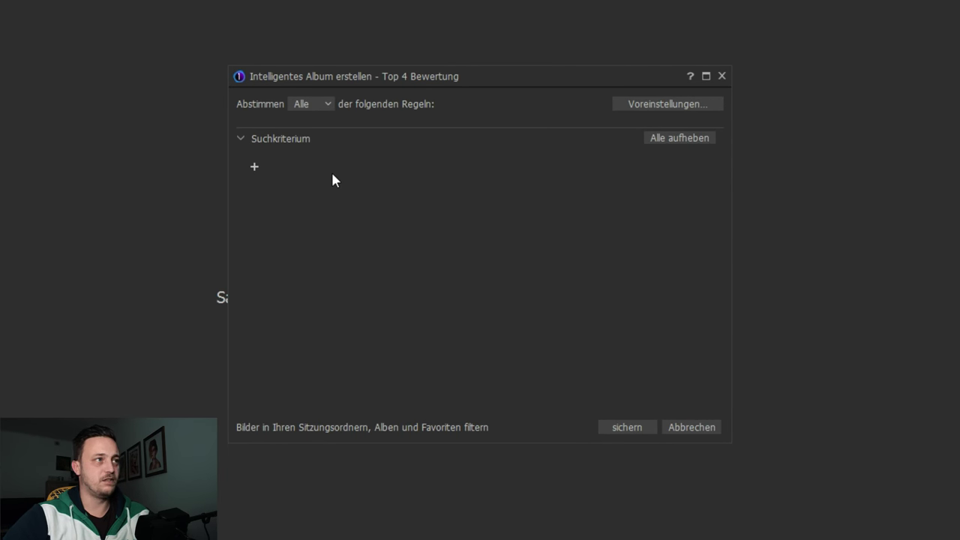
{"action": "left_click", "coordinate": [255, 167]}
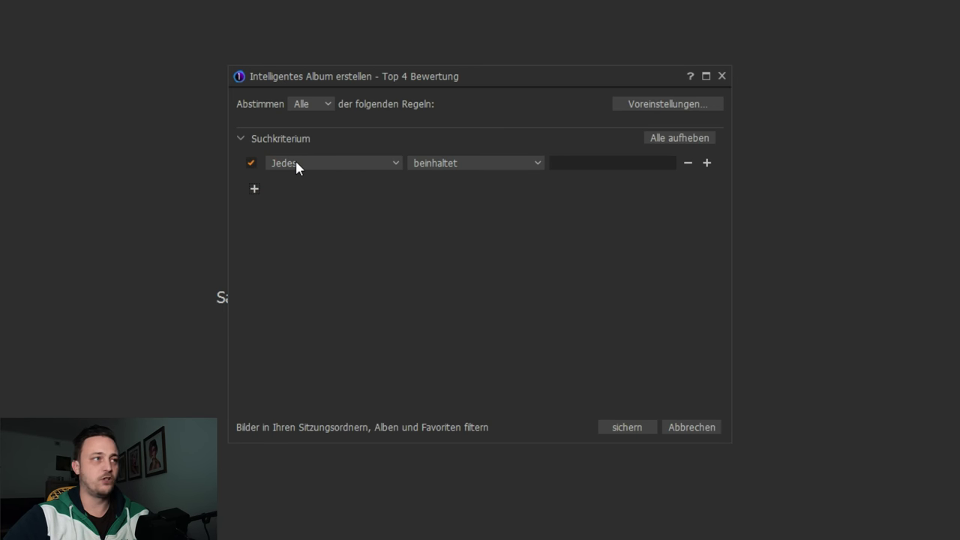
{"action": "left_click", "coordinate": [294, 164]}
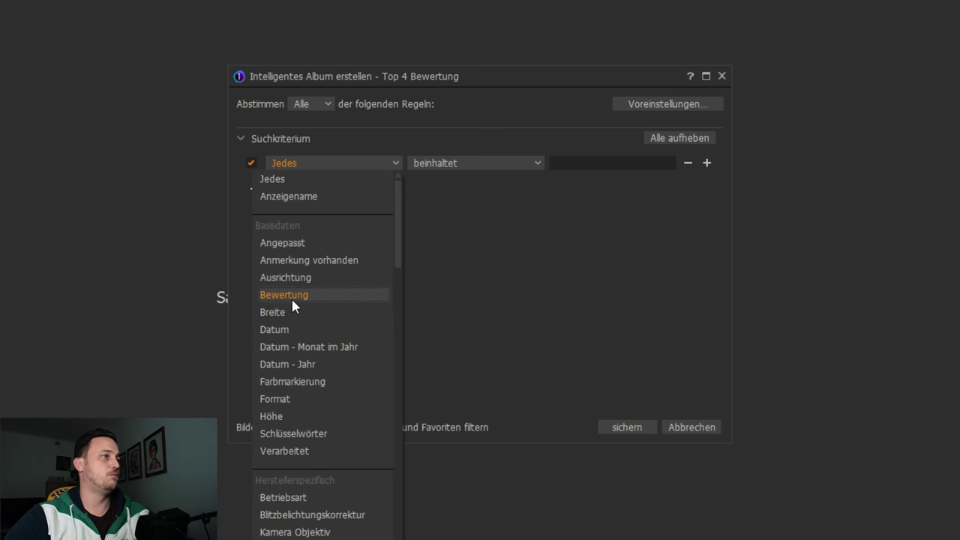
{"action": "left_click", "coordinate": [291, 295]}
{"action": "left_click", "coordinate": [496, 163]}
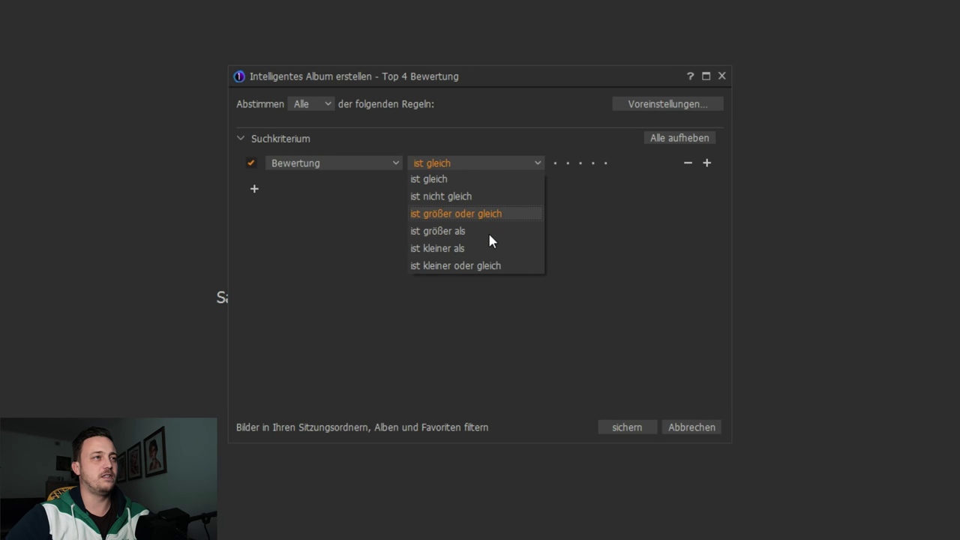
{"action": "left_click", "coordinate": [445, 182]}
{"action": "left_click", "coordinate": [592, 163]}
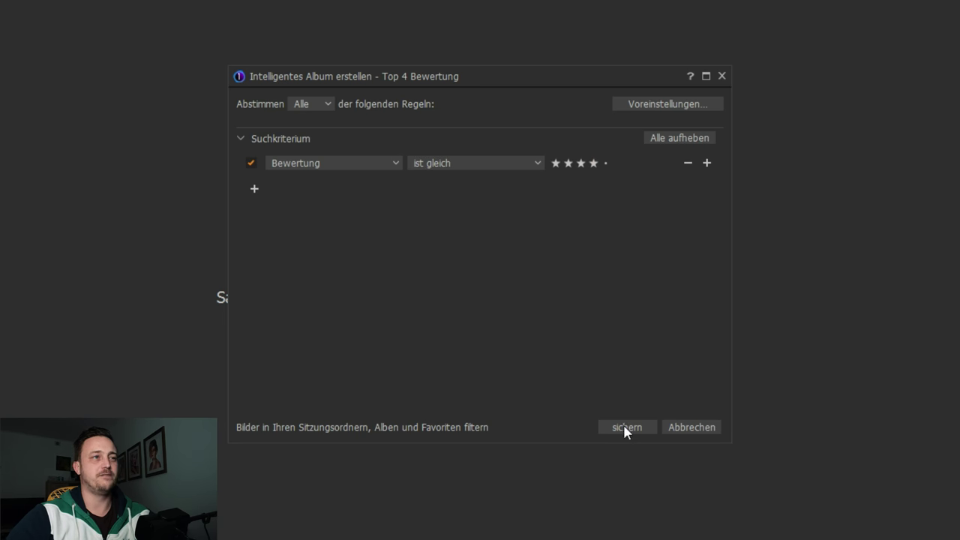
{"action": "left_click", "coordinate": [627, 427]}
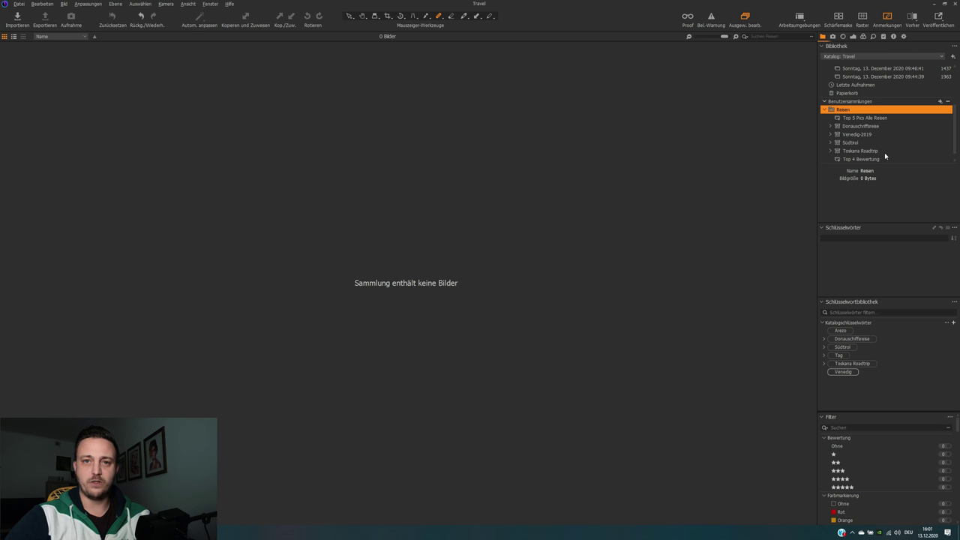
View the Top 4 Bewertung album, move it directly below Top 5 Pics Alle Reisen, and select the Reisen group.
{"action": "left_click", "coordinate": [863, 160]}
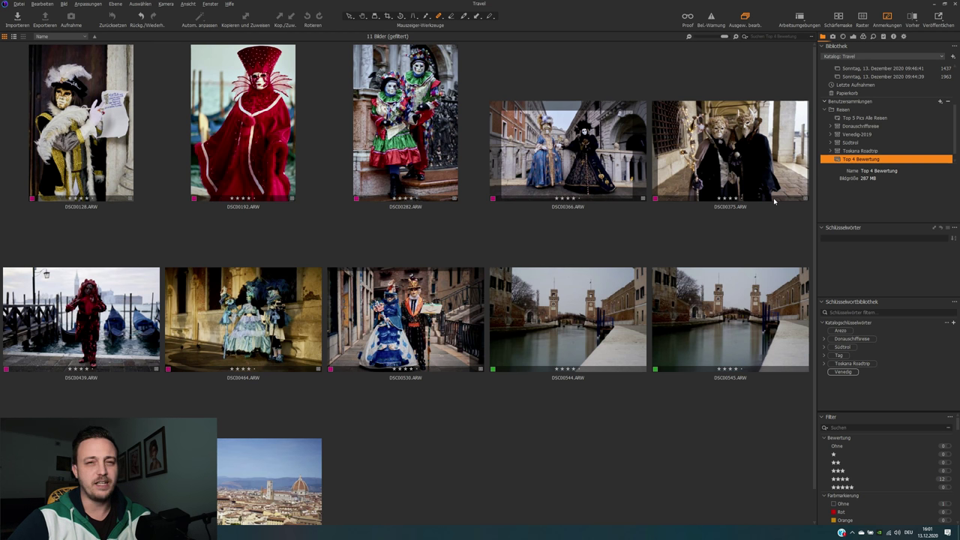
{"action": "left_click", "coordinate": [842, 160]}
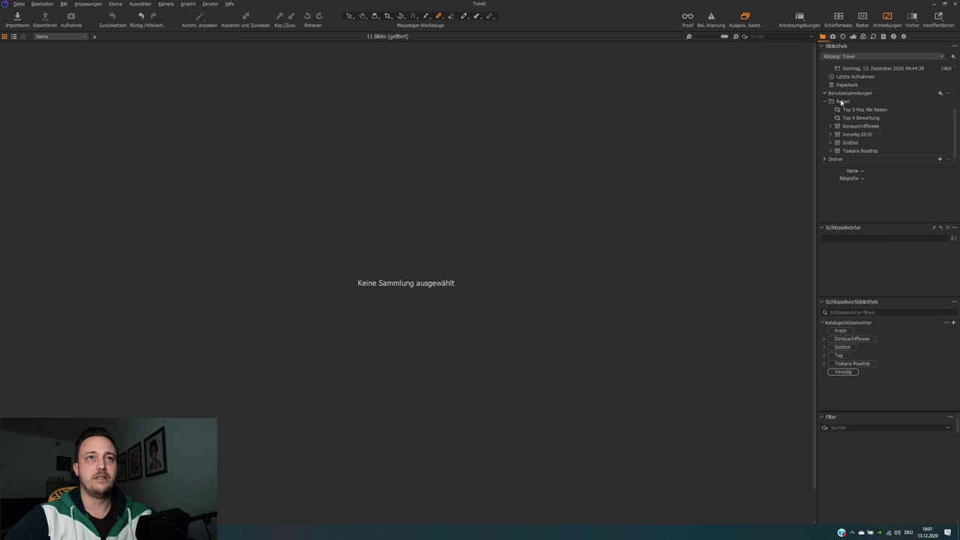
{"action": "left_click", "coordinate": [841, 102]}
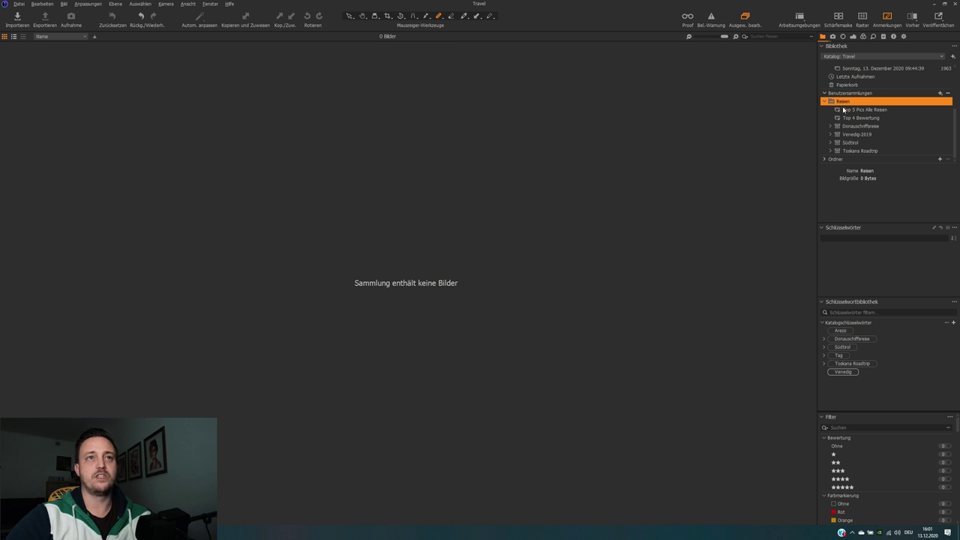
Look through the albums in the Donauschiffreise project and view the LZB album of Venedig-2019.
{"action": "left_click", "coordinate": [830, 126]}
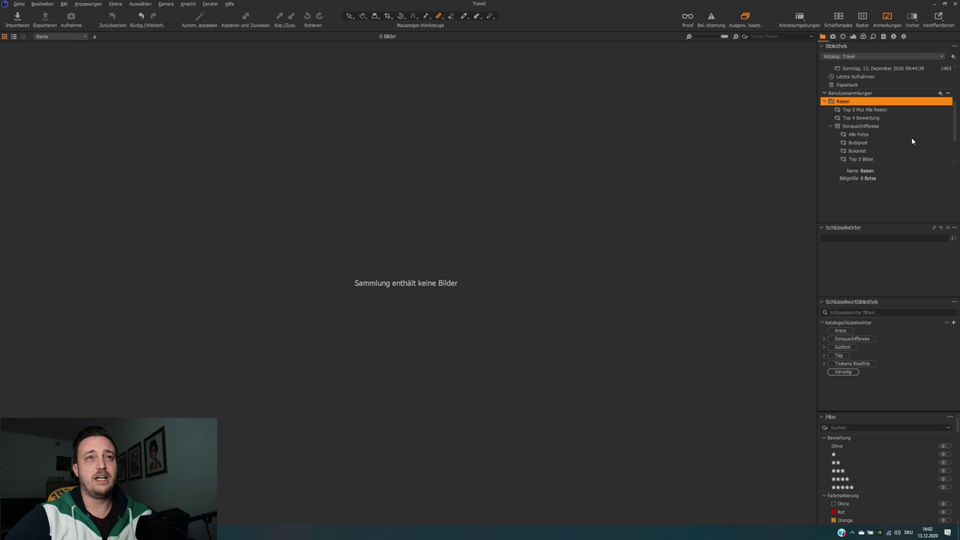
{"action": "scroll", "coordinate": [912, 141], "scroll_direction": "down", "scroll_amount": 2}
{"action": "left_click", "coordinate": [896, 138]}
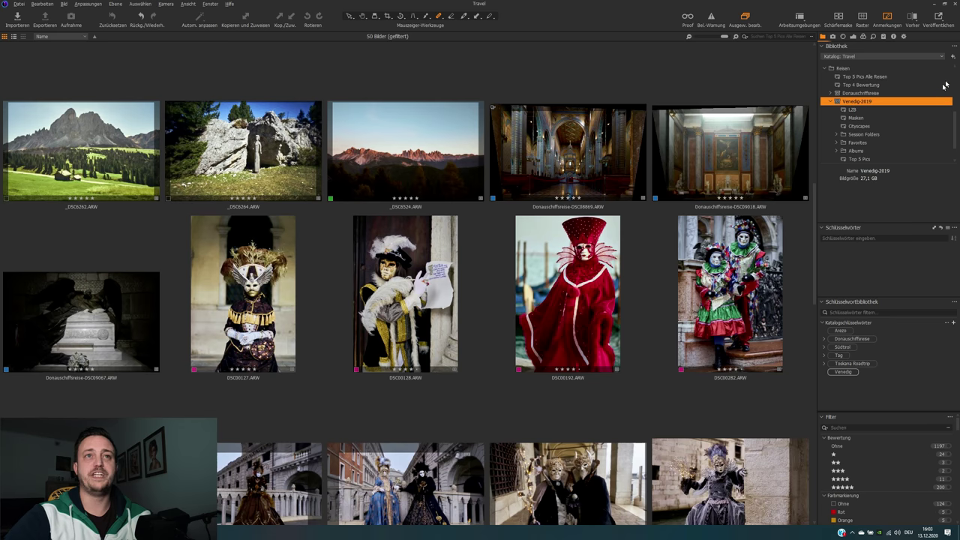
{"action": "key", "text": "Down"}
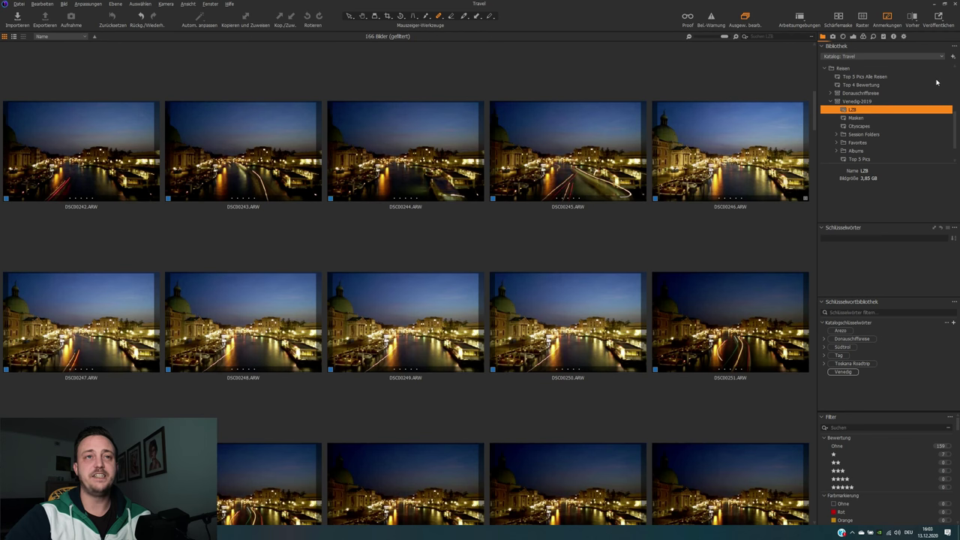
Create a smart album named "Top Maskenbilder" inside the Venedig-2019 project.
{"action": "left_click", "coordinate": [869, 103]}
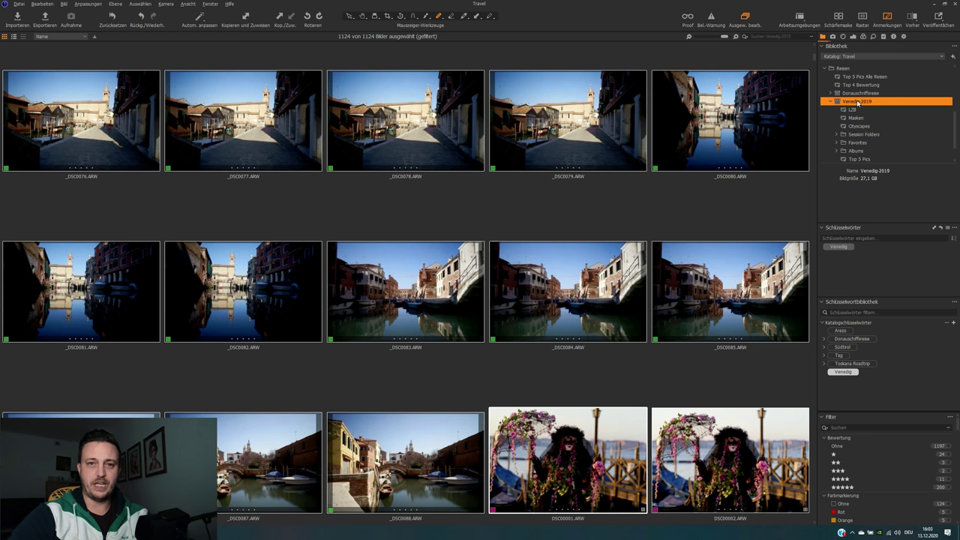
{"action": "scroll", "coordinate": [863, 138], "scroll_direction": "up", "scroll_amount": 2}
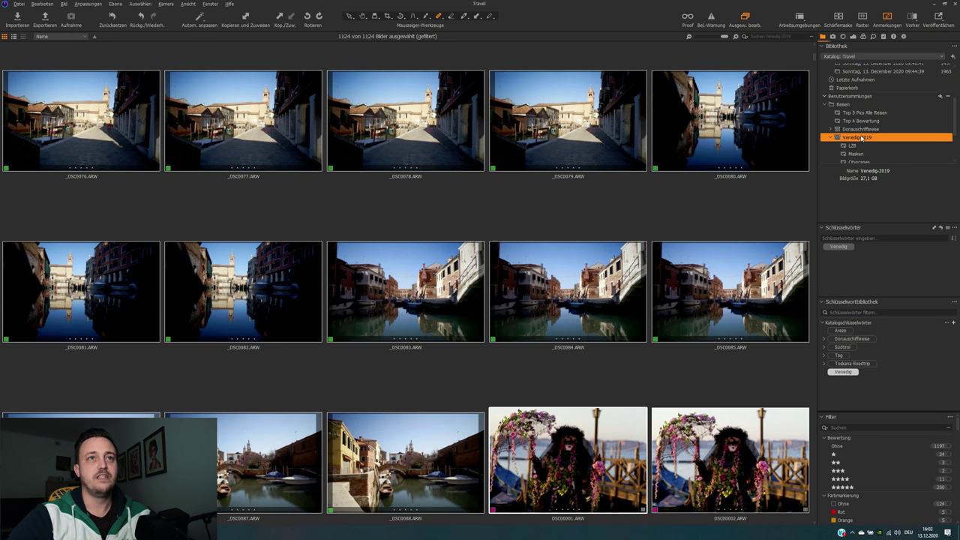
{"action": "left_click", "coordinate": [940, 98]}
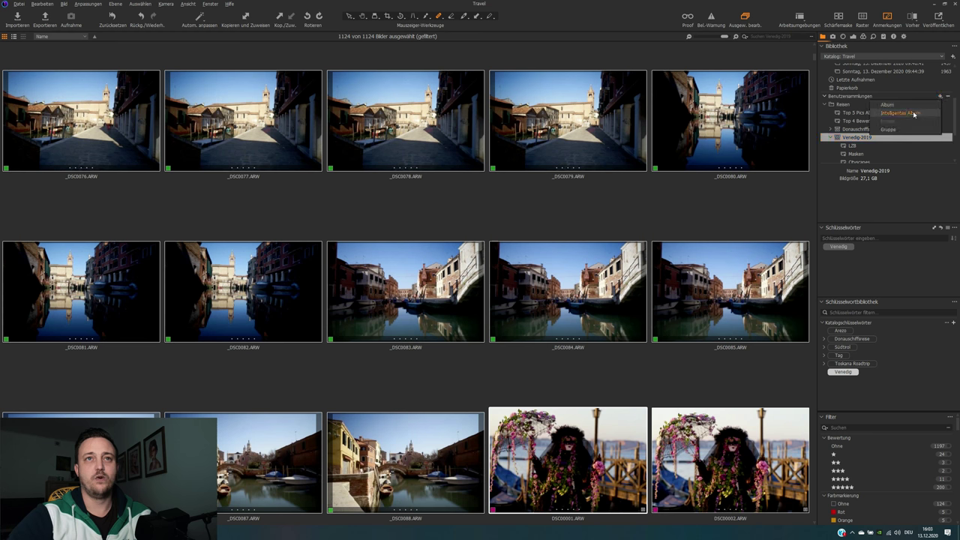
{"action": "left_click", "coordinate": [913, 114]}
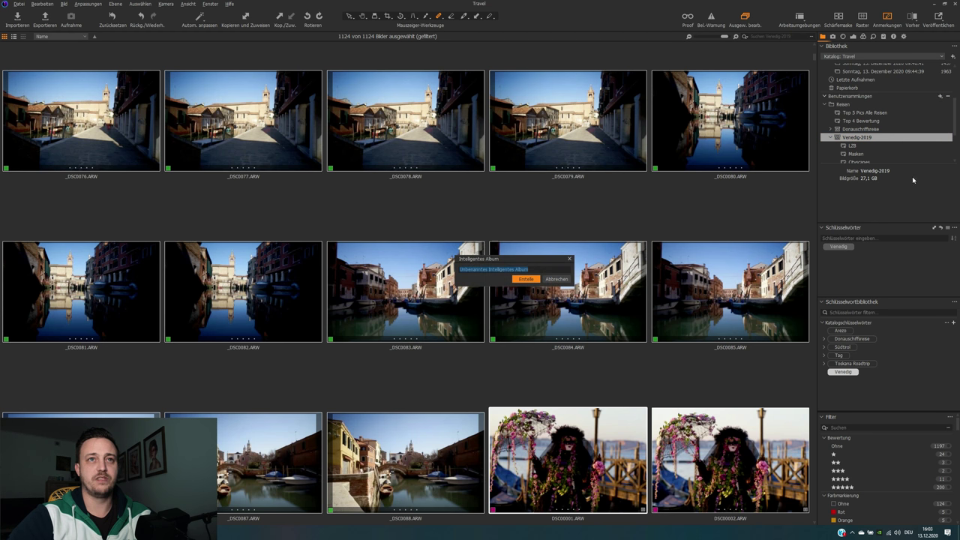
{"action": "type", "text": "M"}
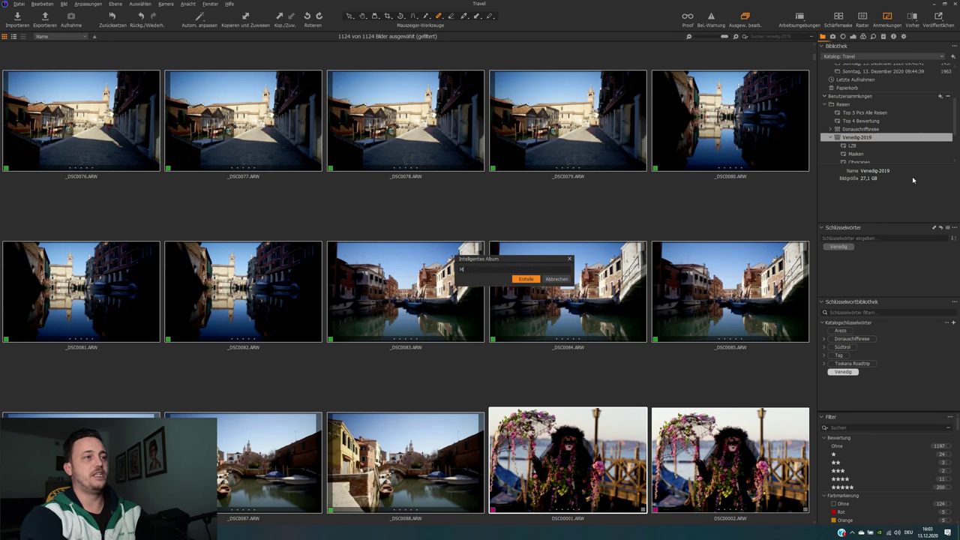
{"action": "type", "text": "askenbilder"}
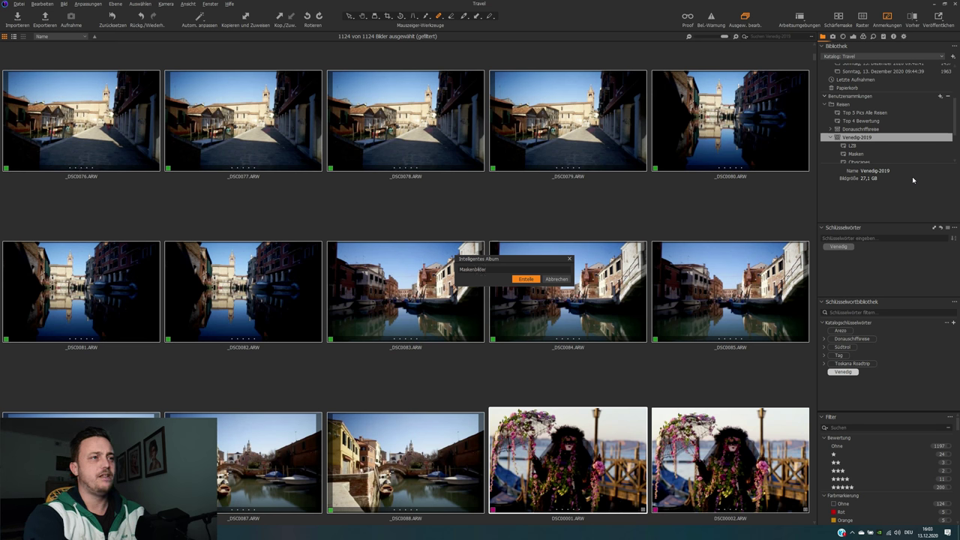
{"action": "key", "text": "Home"}
{"action": "type", "text": "Top"}
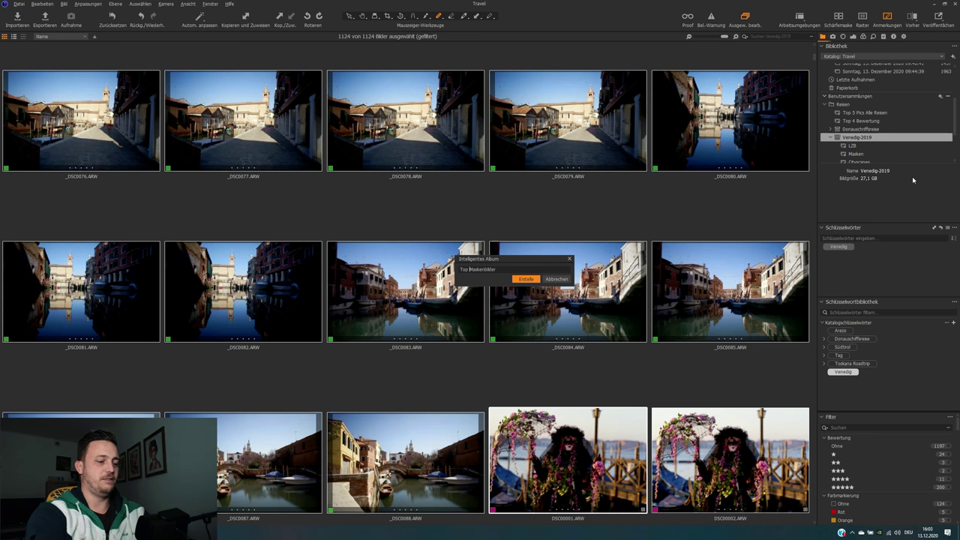
{"action": "left_click", "coordinate": [527, 279]}
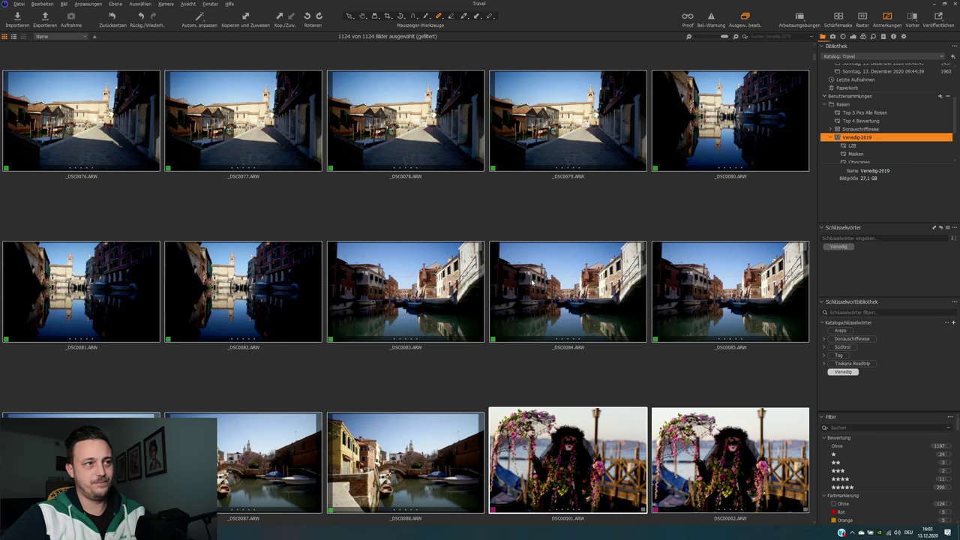
Add a search criterion to the smart album requiring the Farbmarkierung to be pink.
{"action": "left_click", "coordinate": [373, 220]}
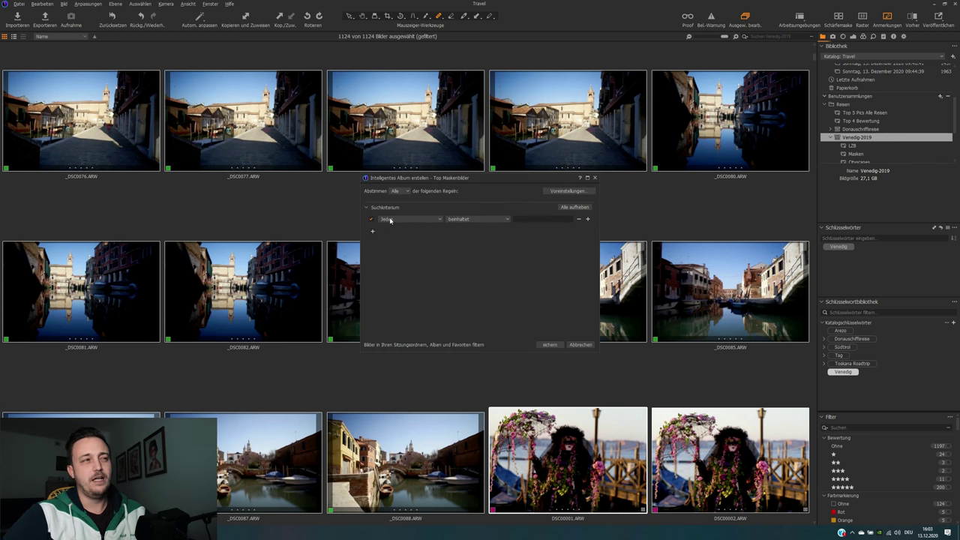
{"action": "left_click", "coordinate": [391, 218]}
{"action": "left_click", "coordinate": [400, 322]}
{"action": "left_click", "coordinate": [552, 219]}
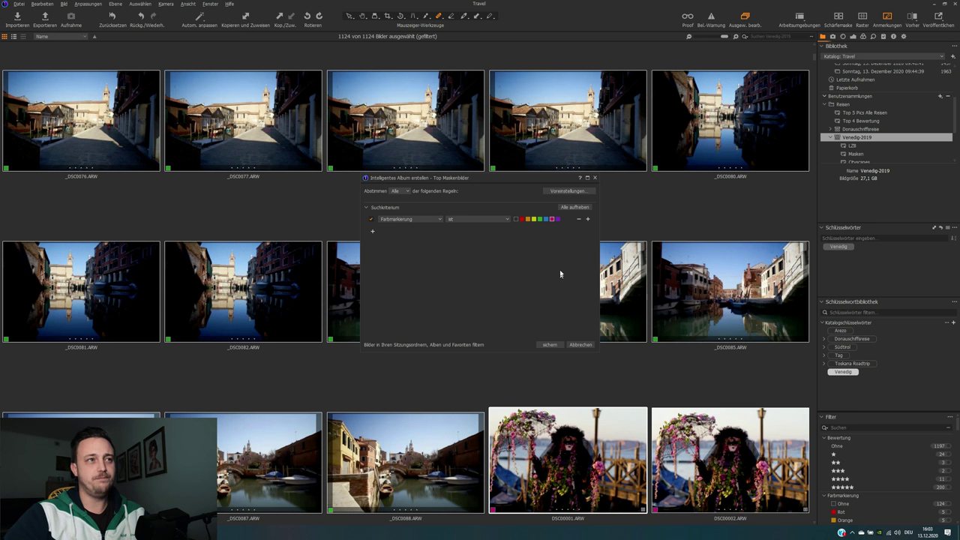
Add a second criterion, Bewertung ist größer oder gleich three stars, and save the smart album.
{"action": "left_click", "coordinate": [375, 233]}
{"action": "left_click", "coordinate": [400, 230]}
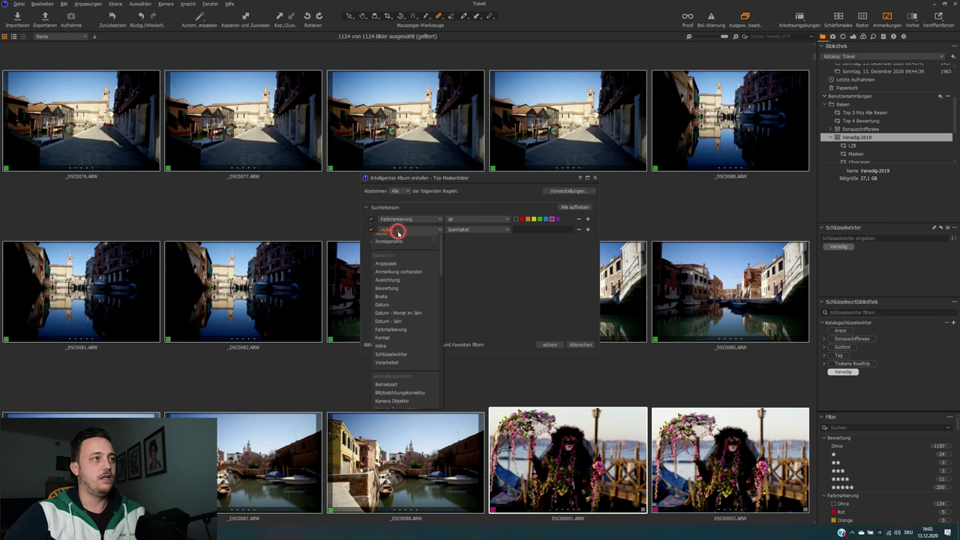
{"action": "left_click", "coordinate": [399, 292]}
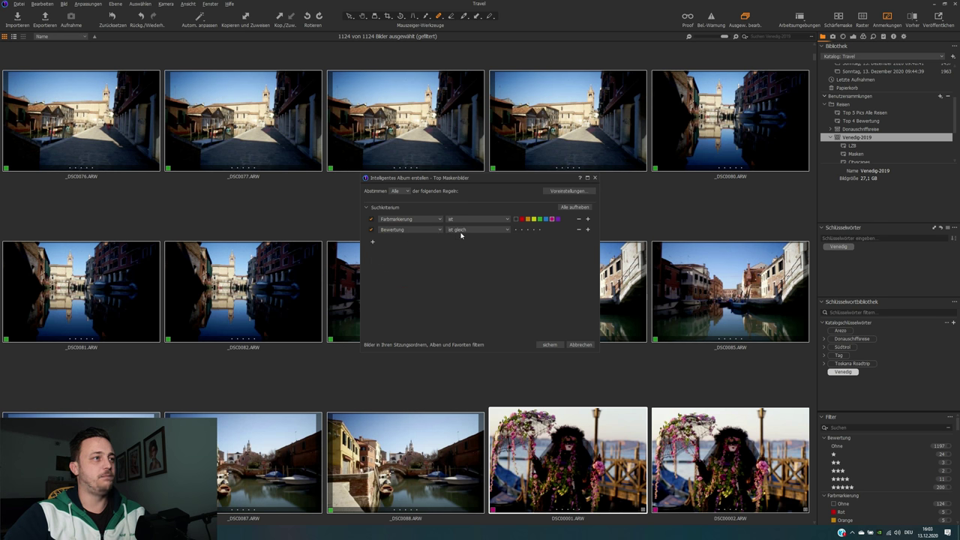
{"action": "left_click", "coordinate": [463, 232]}
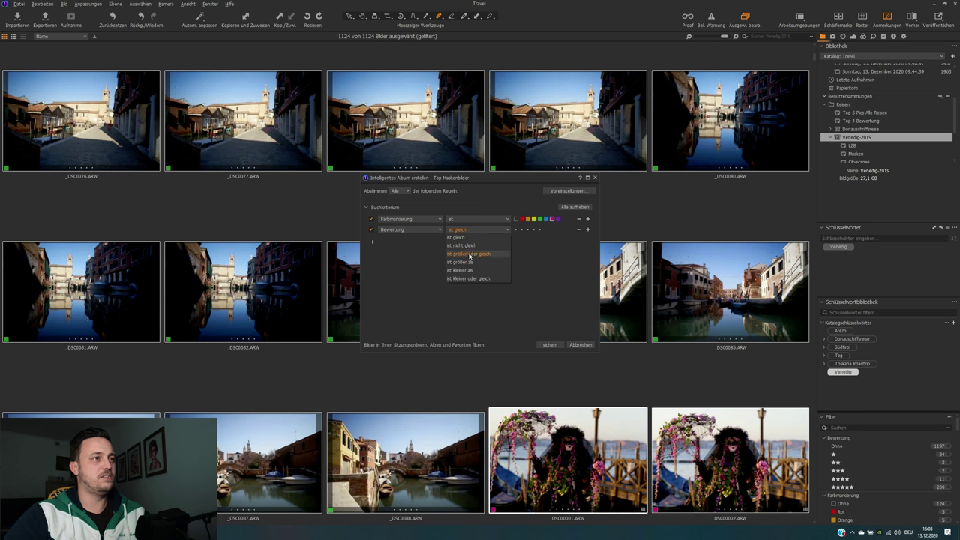
{"action": "left_click", "coordinate": [469, 258]}
{"action": "left_click", "coordinate": [526, 230]}
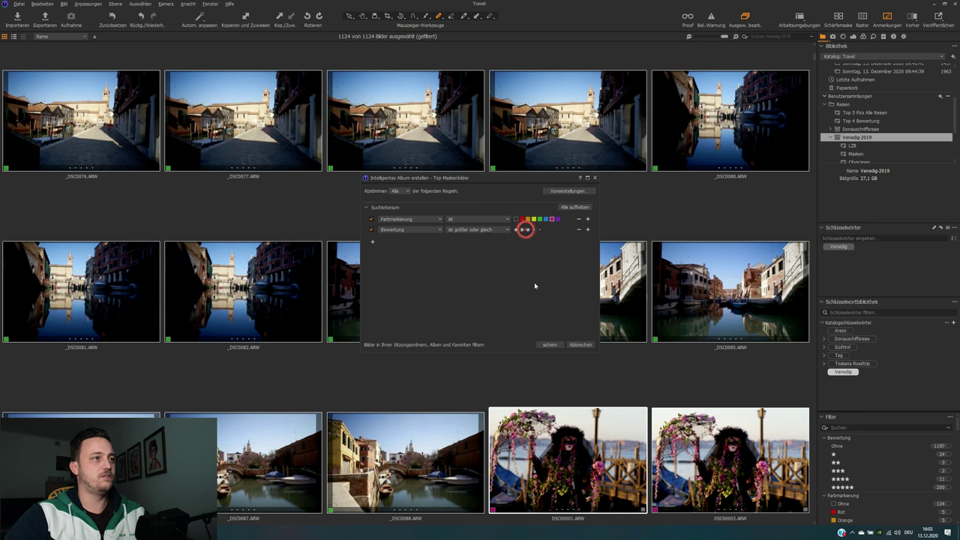
{"action": "left_click", "coordinate": [557, 346]}
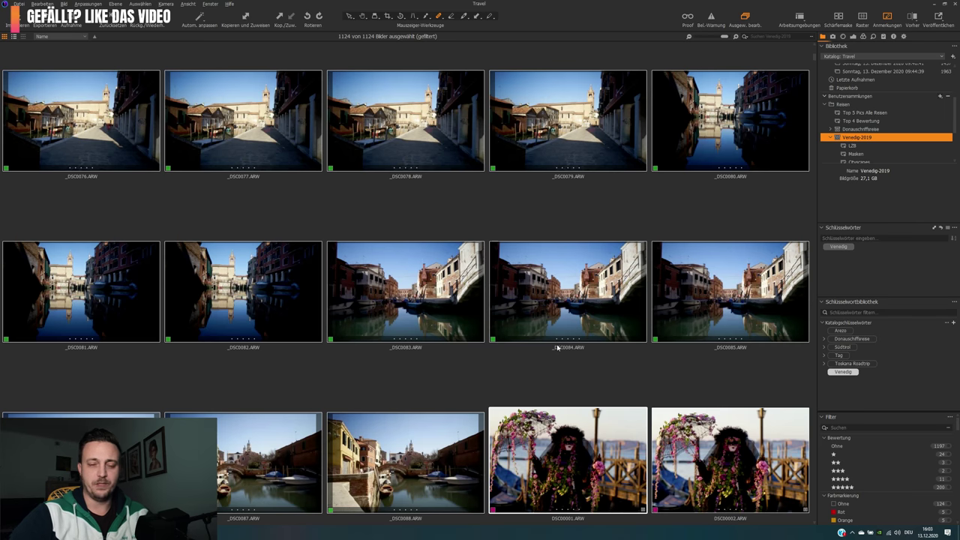
Open the Top Maskenbilder album in Venedig-2019 and look through its images.
{"action": "scroll", "coordinate": [904, 152], "scroll_direction": "down", "scroll_amount": 1}
{"action": "scroll", "coordinate": [896, 140], "scroll_direction": "down", "scroll_amount": 2}
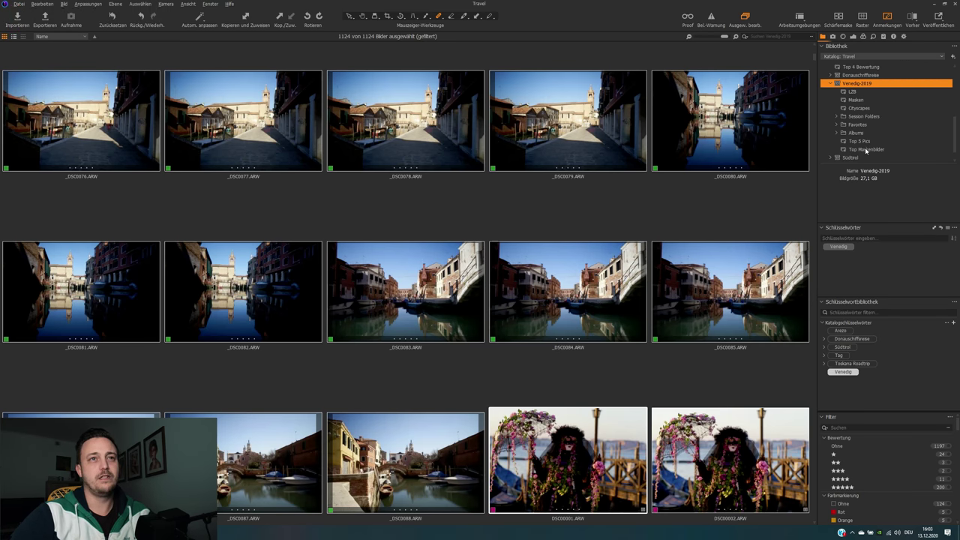
{"action": "left_click", "coordinate": [866, 149]}
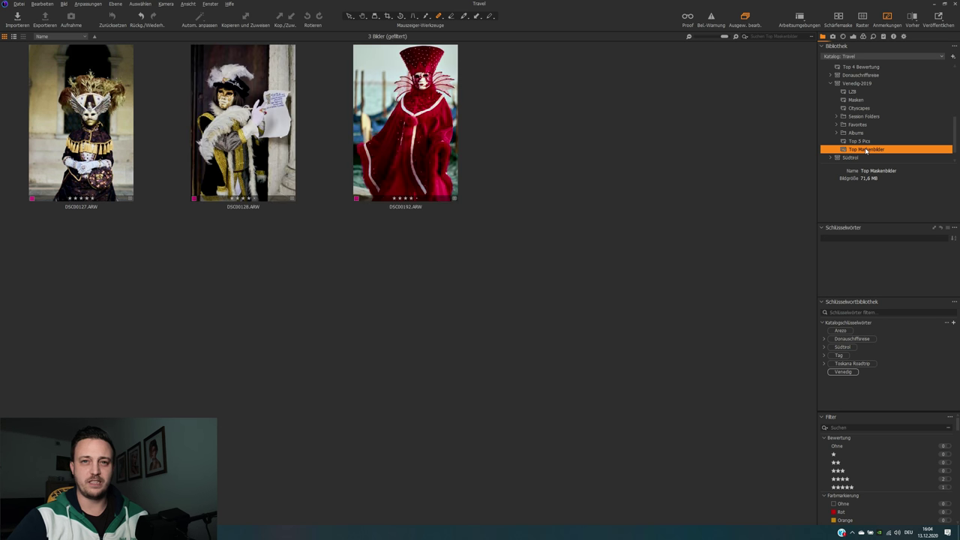
{"action": "scroll", "coordinate": [495, 315], "scroll_direction": "down", "scroll_amount": 1}
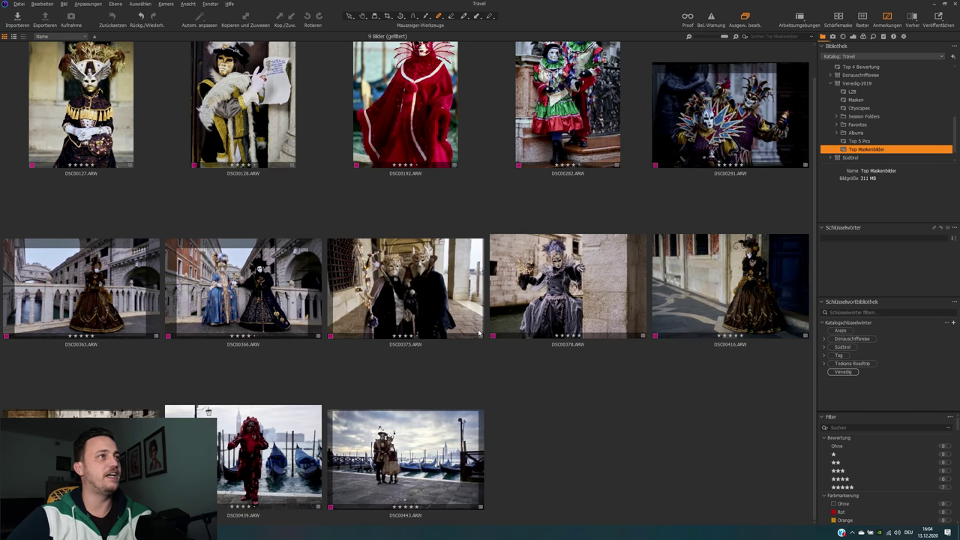
{"action": "scroll", "coordinate": [603, 377], "scroll_direction": "down", "scroll_amount": 5}
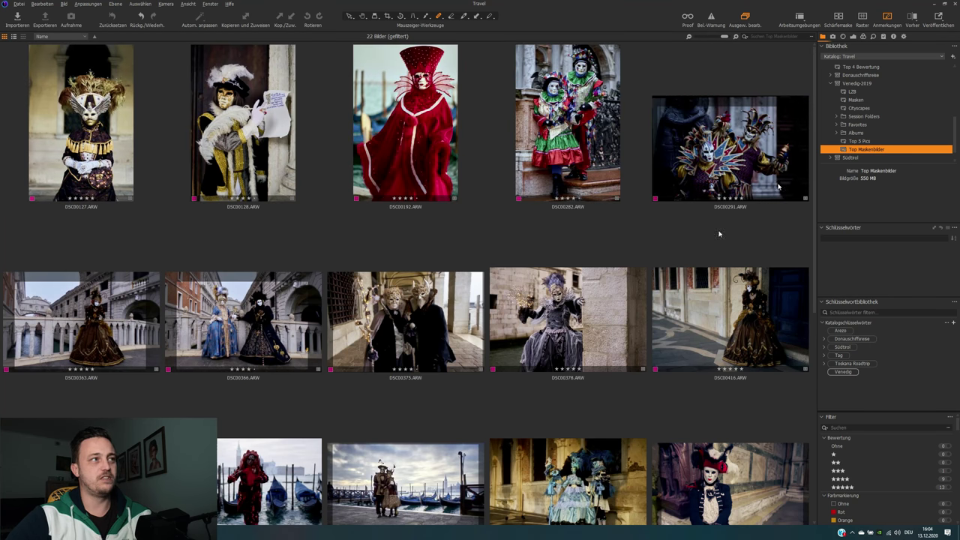
Return to the Venedig-2019 project to show all of its images.
{"action": "scroll", "coordinate": [867, 106], "scroll_direction": "up", "scroll_amount": 3}
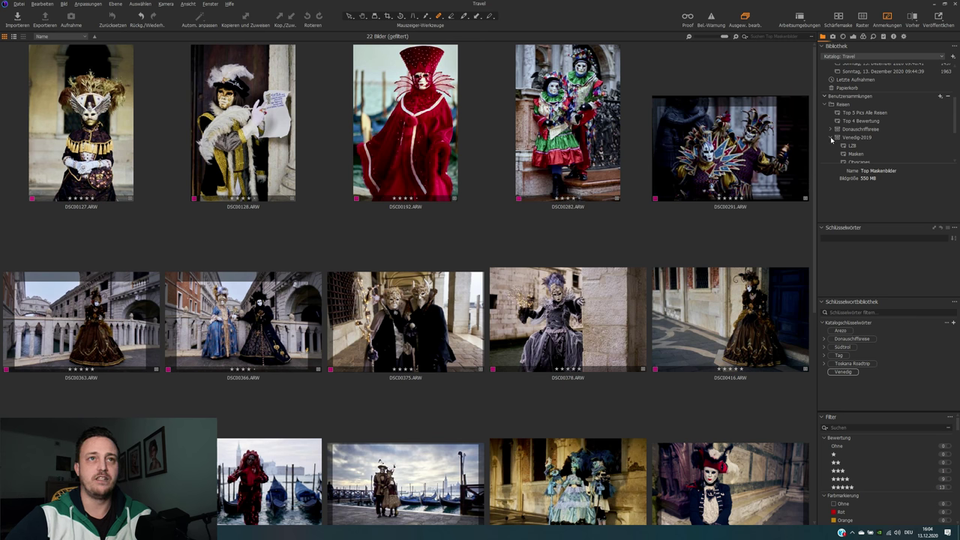
{"action": "left_click", "coordinate": [831, 138]}
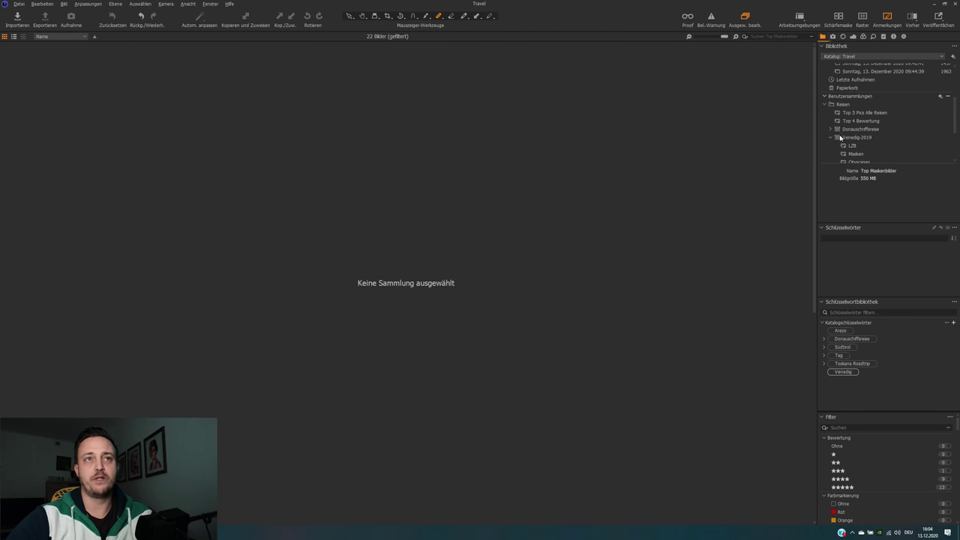
{"action": "left_click", "coordinate": [841, 138]}
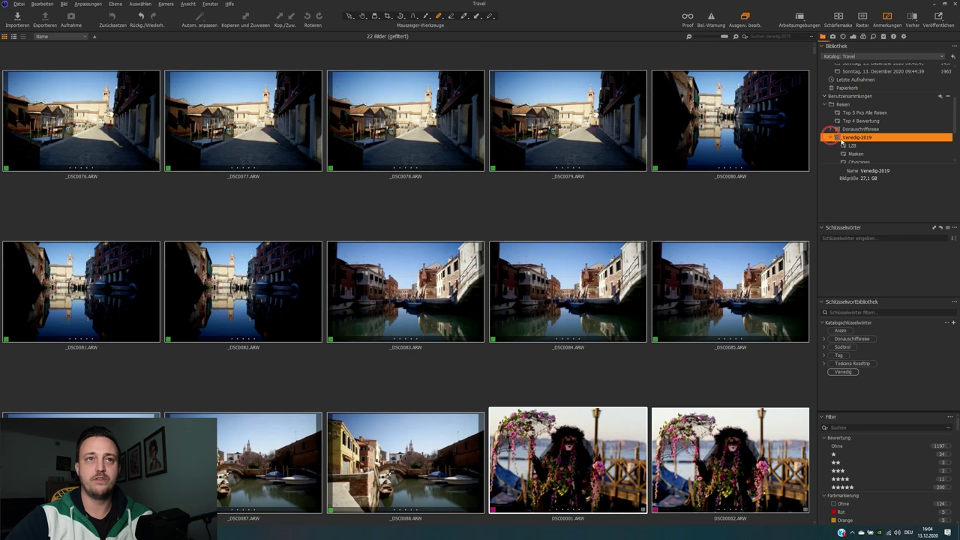
Open the LZB smart album in the Venedig-2019 project and look through its images.
{"action": "scroll", "coordinate": [865, 141], "scroll_direction": "down", "scroll_amount": 2}
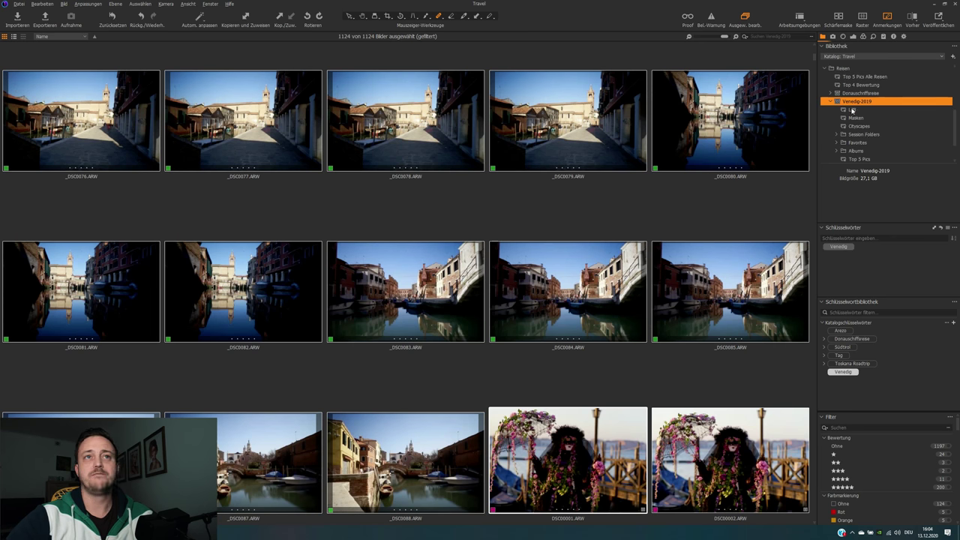
{"action": "left_click", "coordinate": [853, 110]}
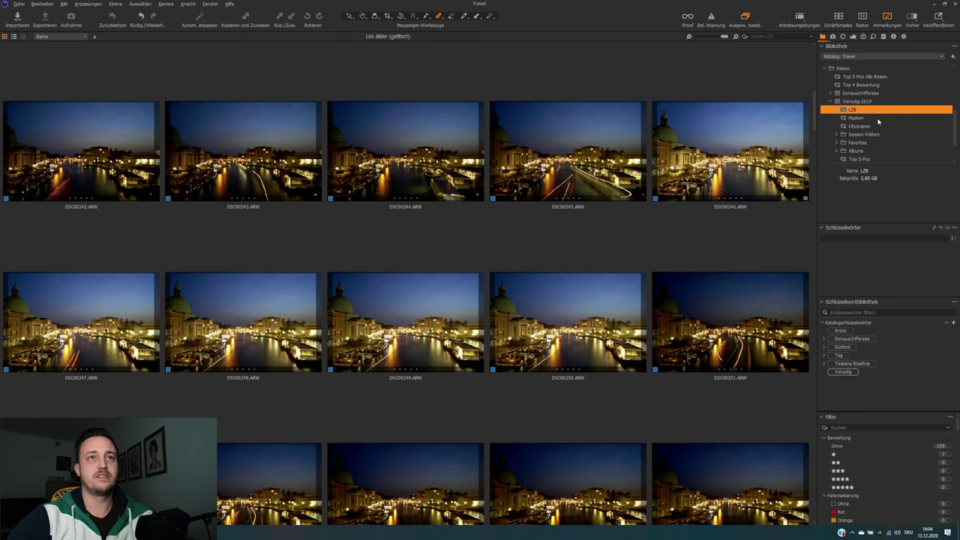
{"action": "scroll", "coordinate": [658, 175], "scroll_direction": "down", "scroll_amount": 15}
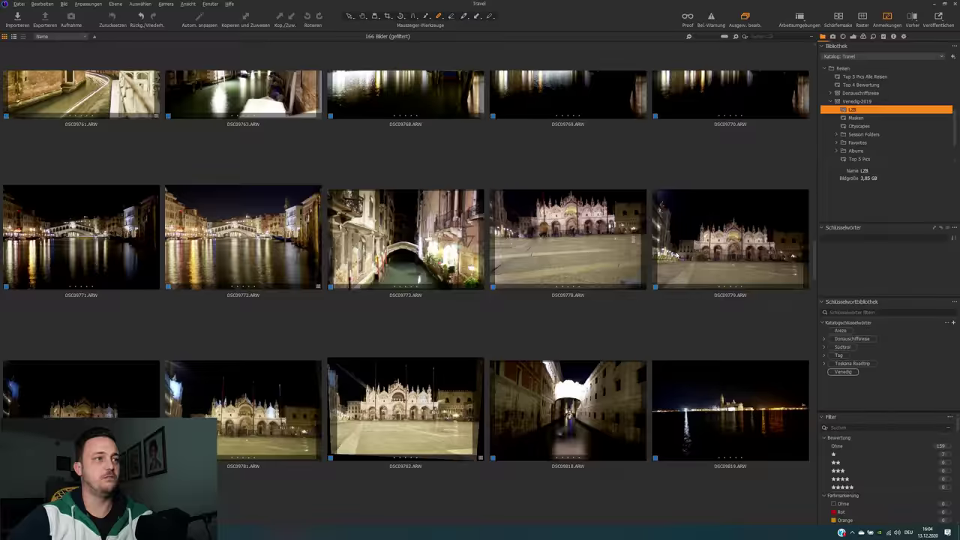
{"action": "scroll", "coordinate": [678, 255], "scroll_direction": "up", "scroll_amount": 14}
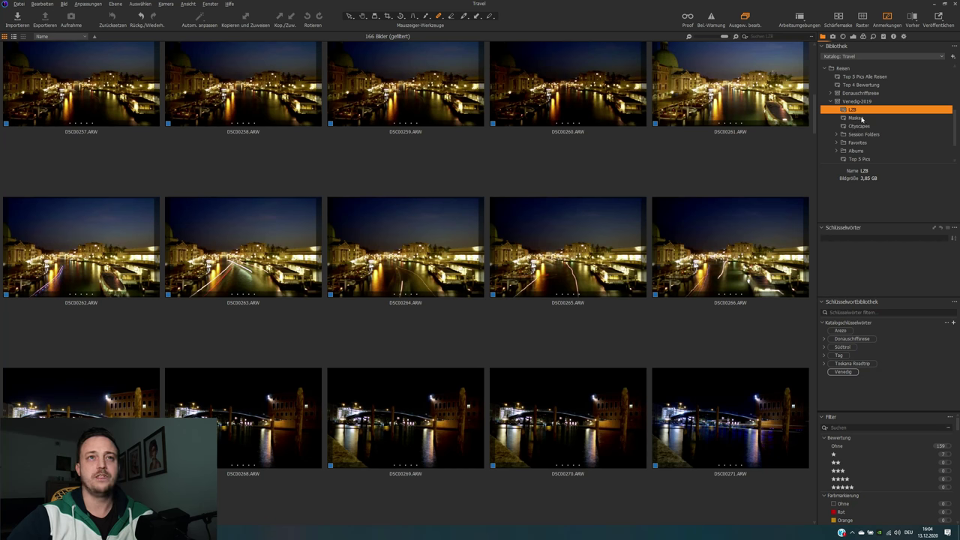
View the Masken smart album of Venedig-2019, and open Cityscapes to look through its images.
{"action": "left_click", "coordinate": [861, 119]}
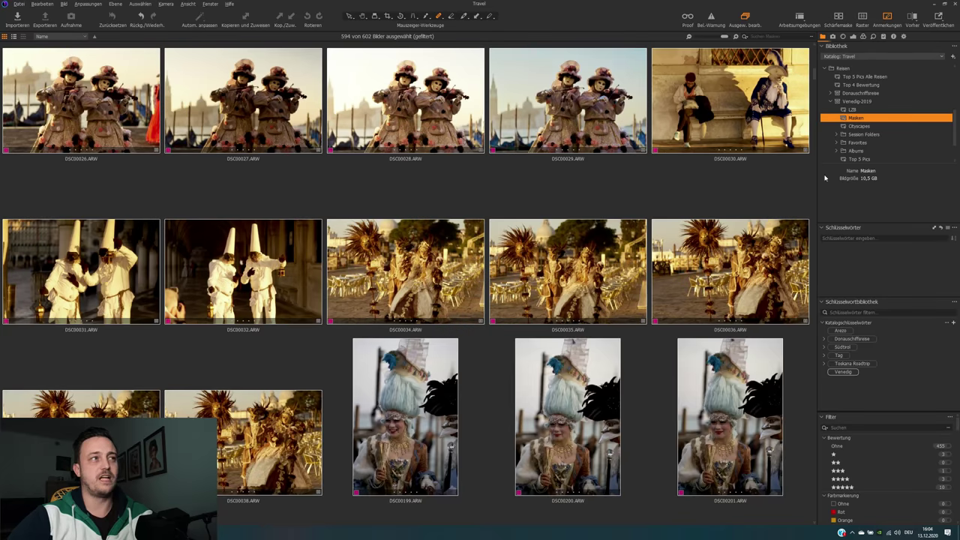
{"action": "left_click", "coordinate": [856, 126]}
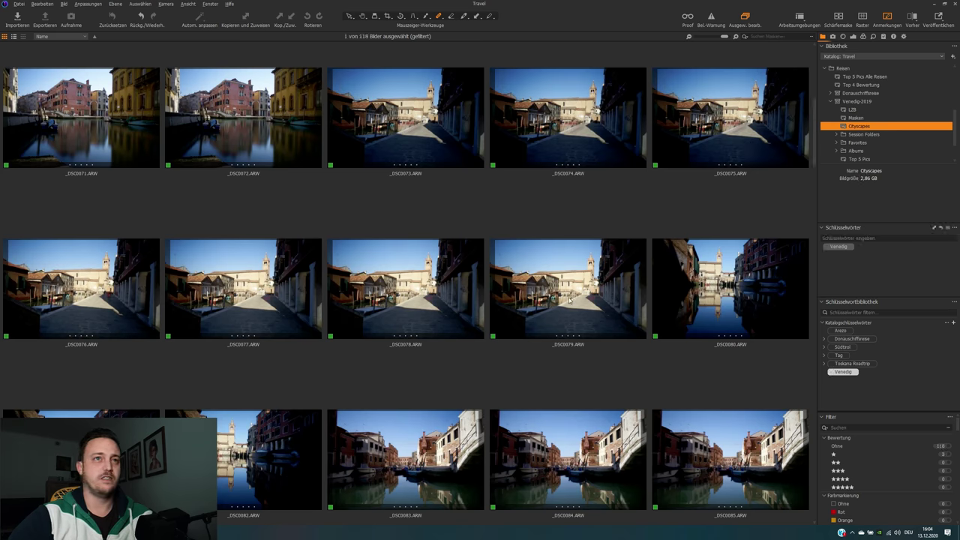
{"action": "scroll", "coordinate": [648, 291], "scroll_direction": "down", "scroll_amount": 3}
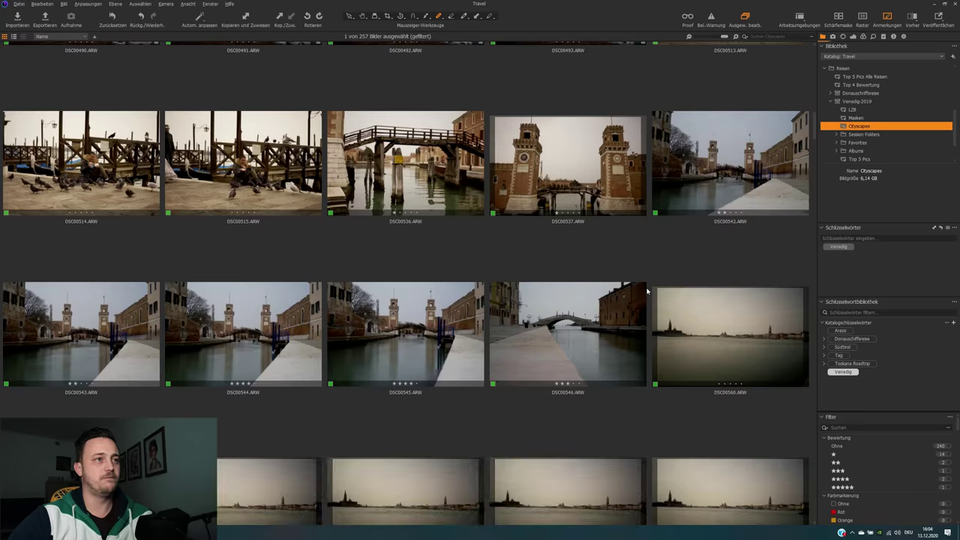
{"action": "scroll", "coordinate": [647, 291], "scroll_direction": "down", "scroll_amount": 5}
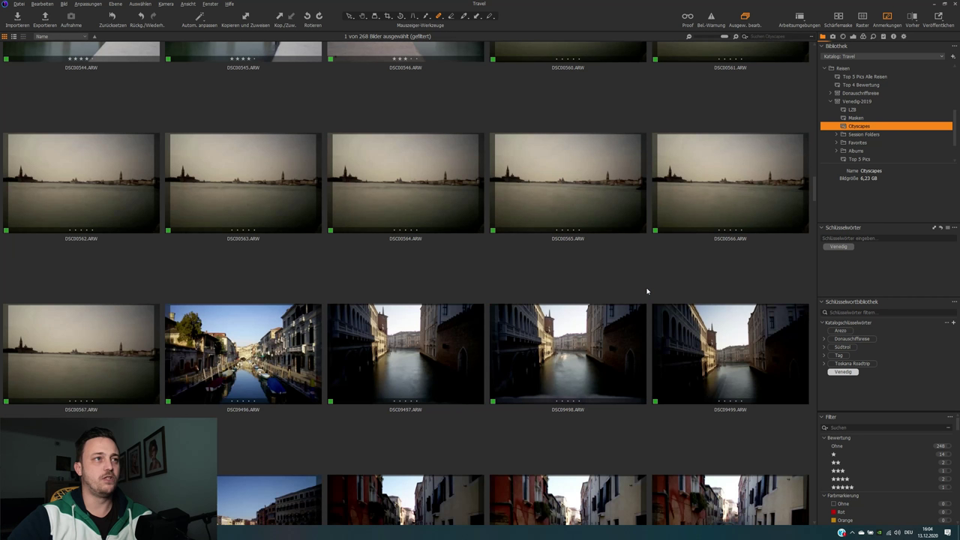
Expand the Favorites group in Venedig-2019 to review its albums, and collapse the group again.
{"action": "left_click", "coordinate": [837, 143]}
{"action": "scroll", "coordinate": [863, 144], "scroll_direction": "down", "scroll_amount": 3}
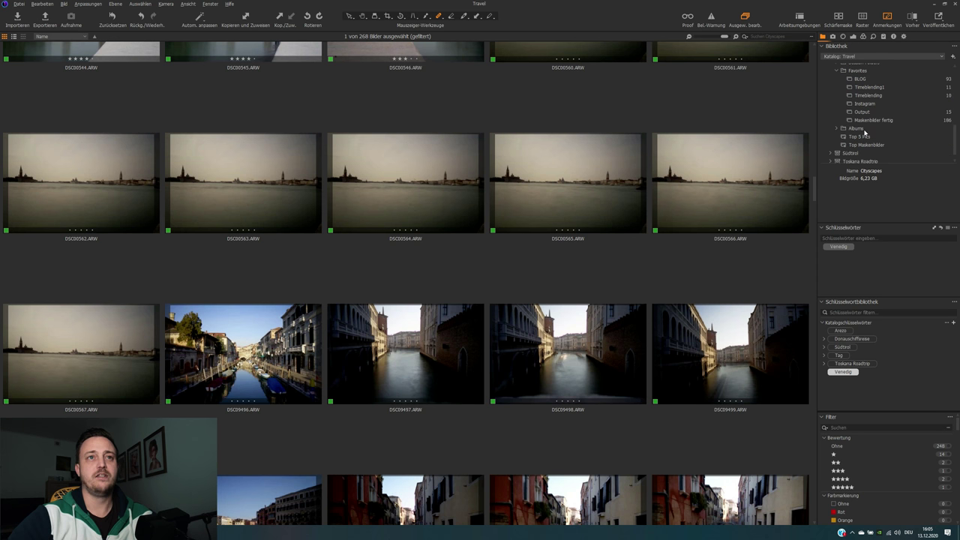
{"action": "scroll", "coordinate": [865, 133], "scroll_direction": "up", "scroll_amount": 1}
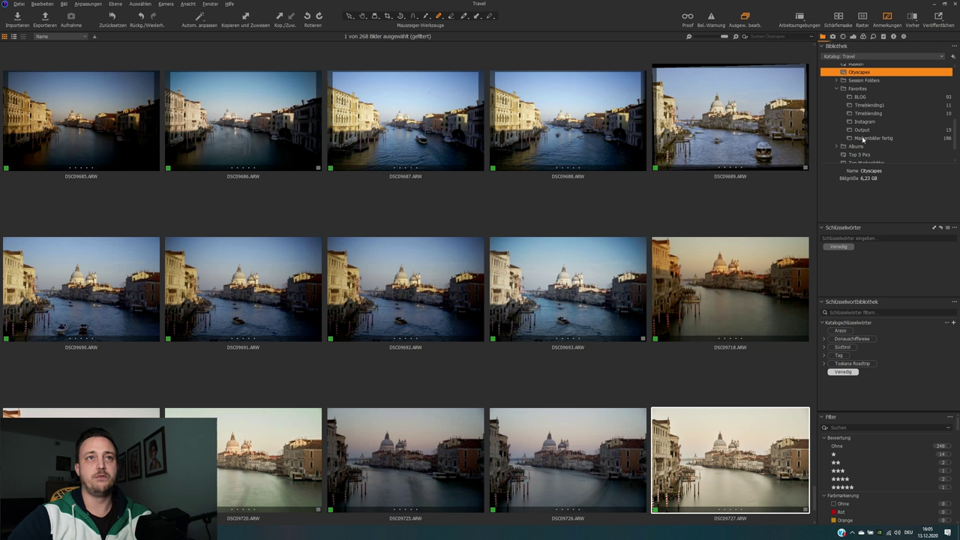
{"action": "left_click", "coordinate": [836, 89]}
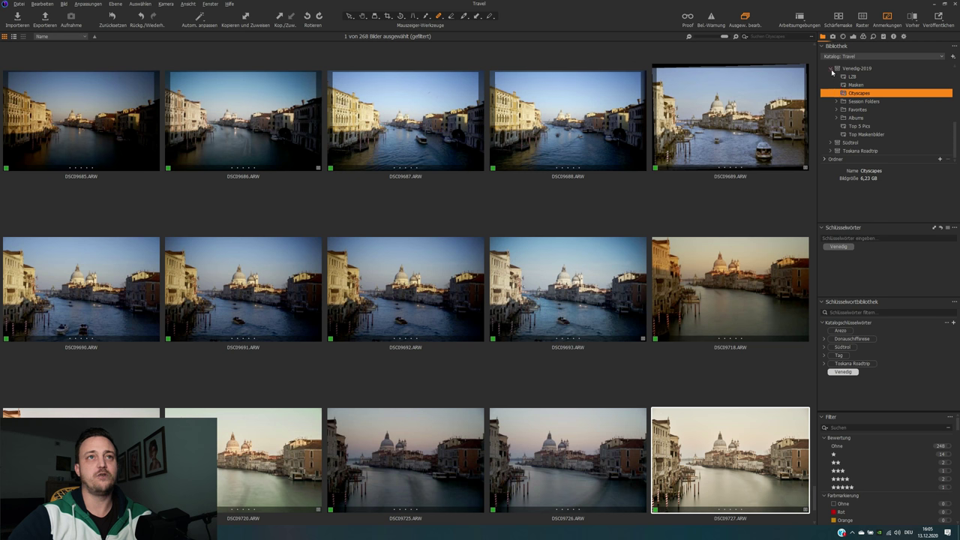
{"action": "left_click", "coordinate": [832, 72]}
{"action": "left_click", "coordinate": [830, 68]}
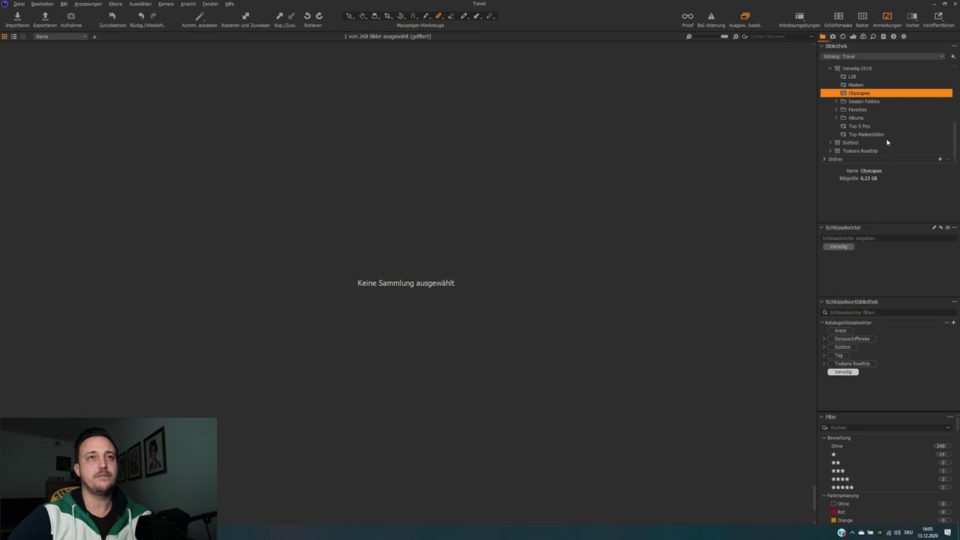